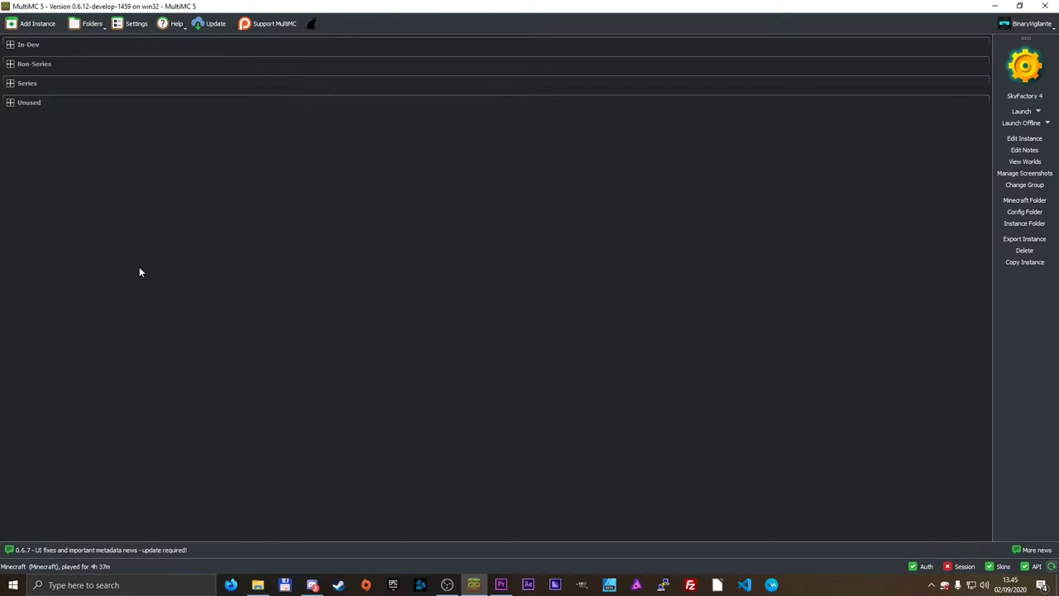
Start a new instance from the FTB Legacy source and select the FTB Interactions public modpack to view its description
left_click(37, 28)
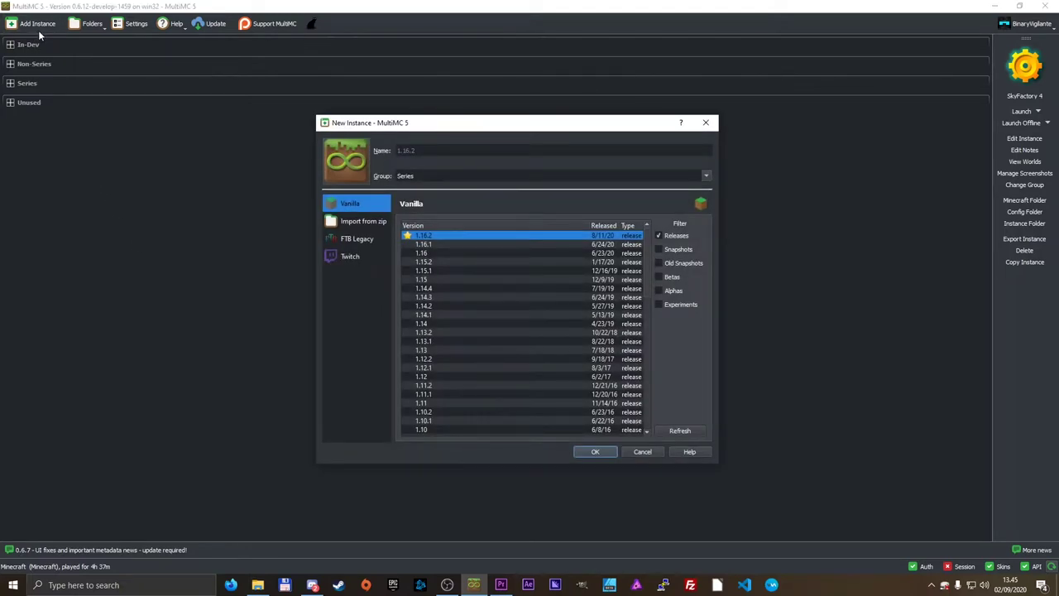
left_click(345, 239)
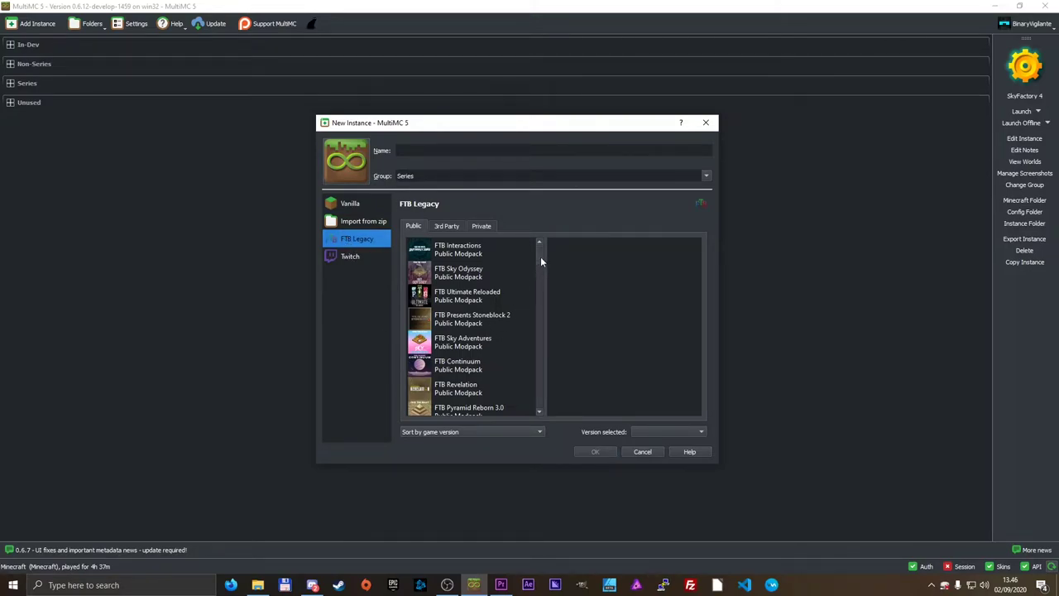
left_click_drag(541, 257, 541, 230)
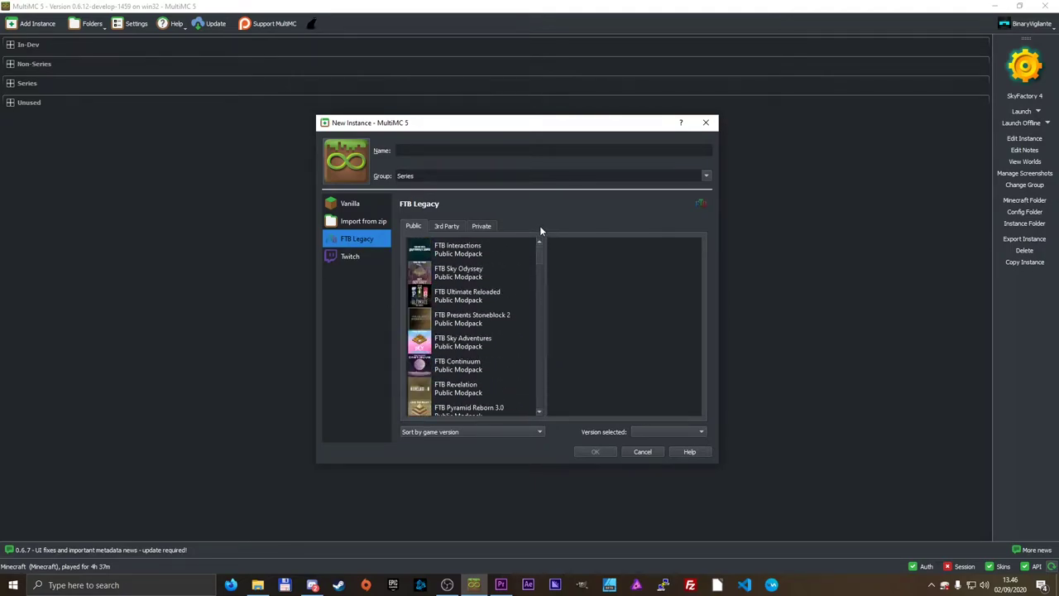
left_click(464, 253)
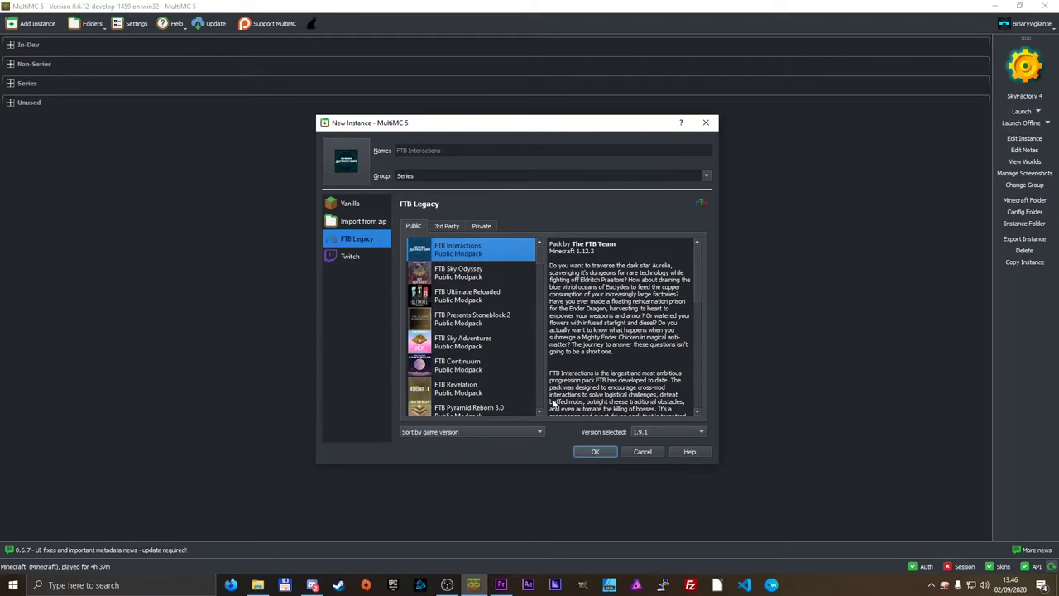
Look through the third-party and private FTB Legacy packs, including the prompt for adding a private pack, and return to the public packs
left_click(447, 227)
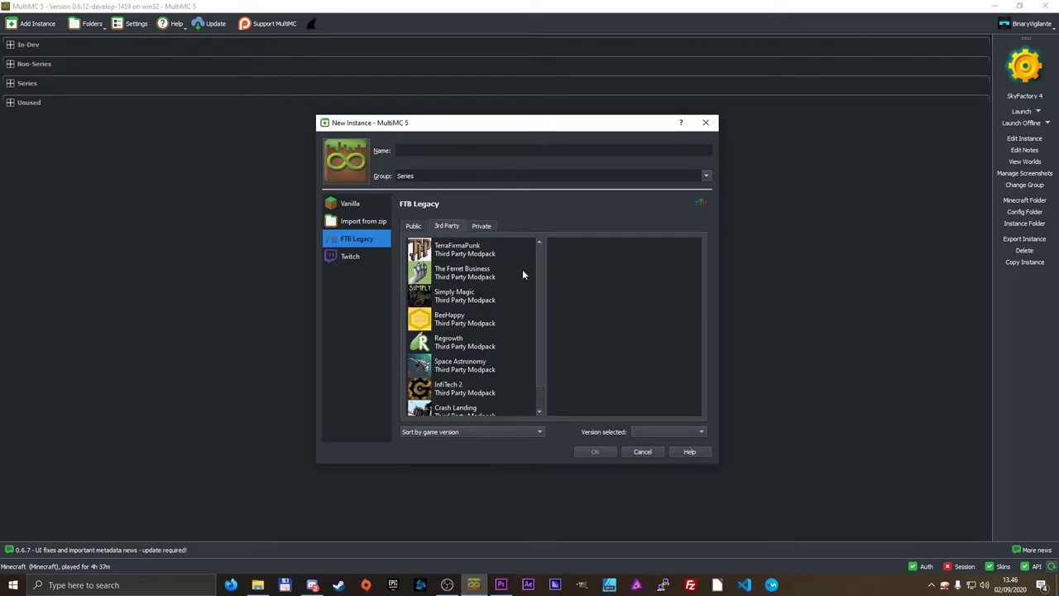
scroll(540, 298, "down", 1)
scroll(544, 331, "up", 1)
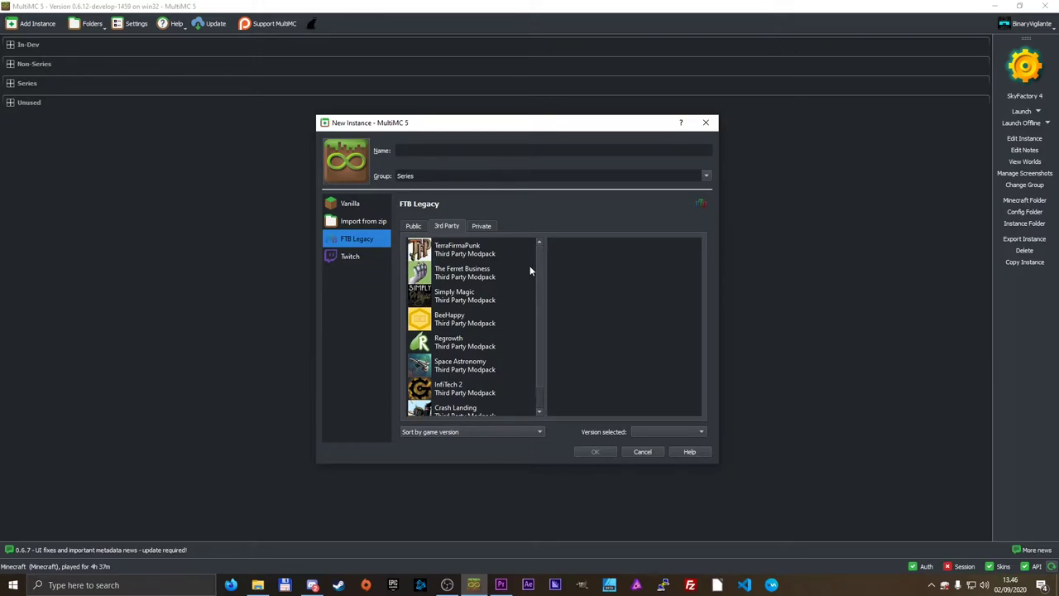
left_click(491, 226)
left_click(495, 396)
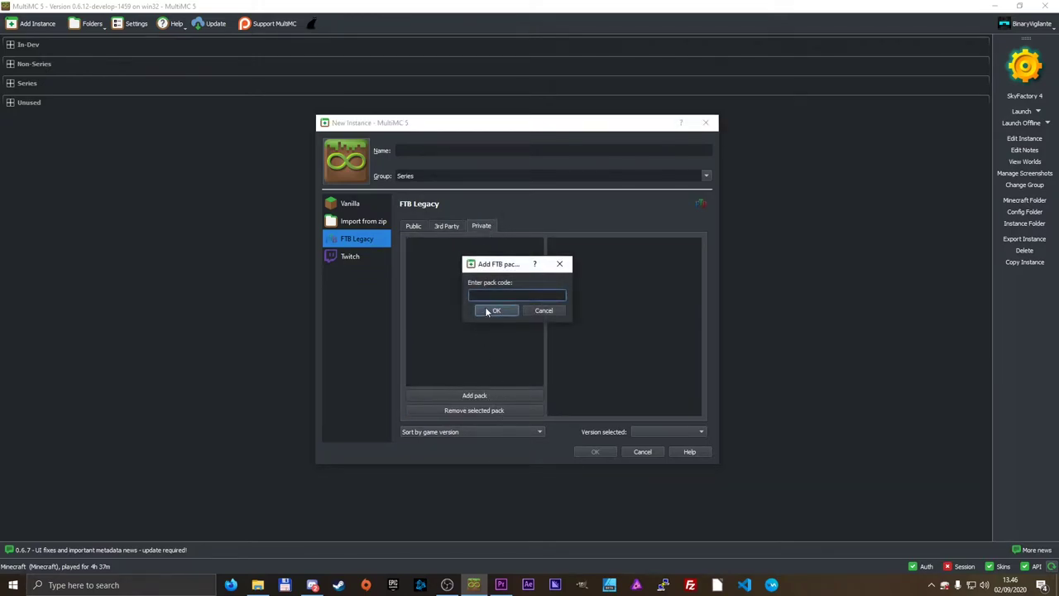
left_click(530, 310)
left_click(416, 227)
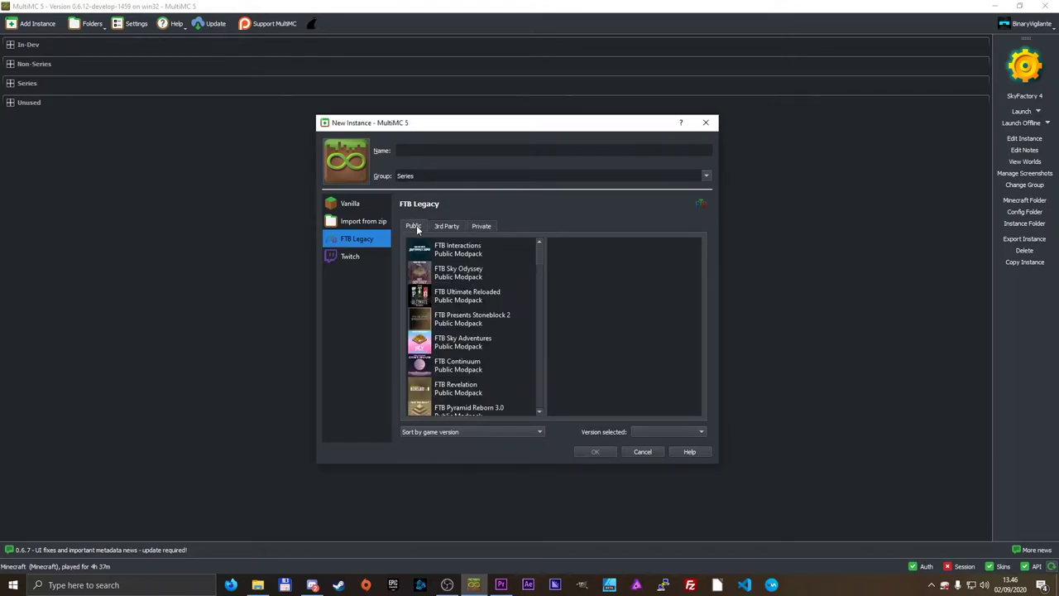
Select the FTB Sky Odyssey public modpack and set the instance's group to Tutorial Modpacks
left_click(468, 276)
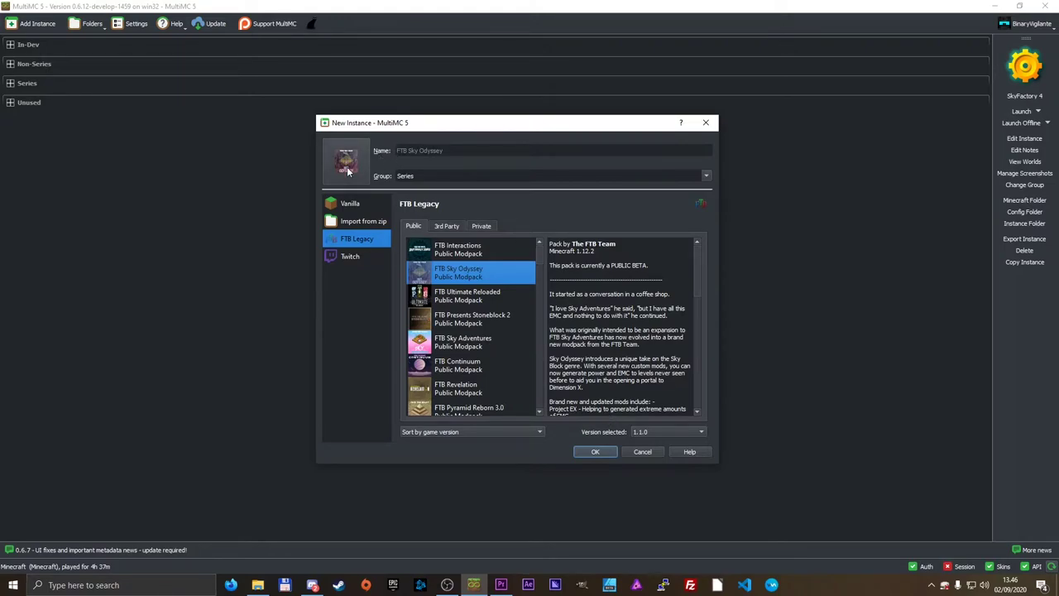
double_click(453, 176)
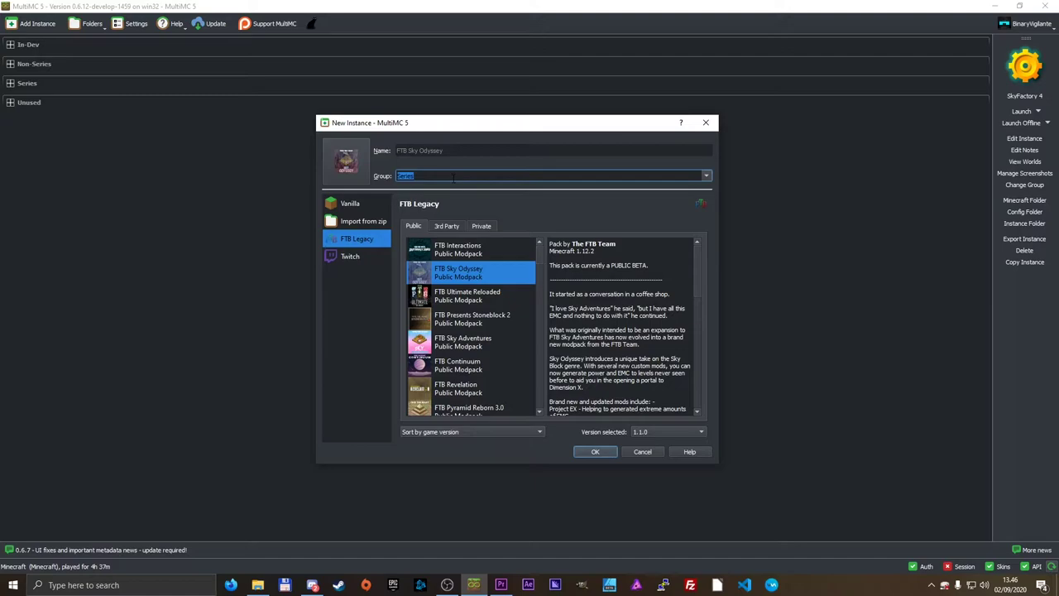
type("Tutorial Modspacks")
Keep modpack version 1.1.0 and sorting by game version, and create the FTB Sky Odyssey instance
left_click(675, 431)
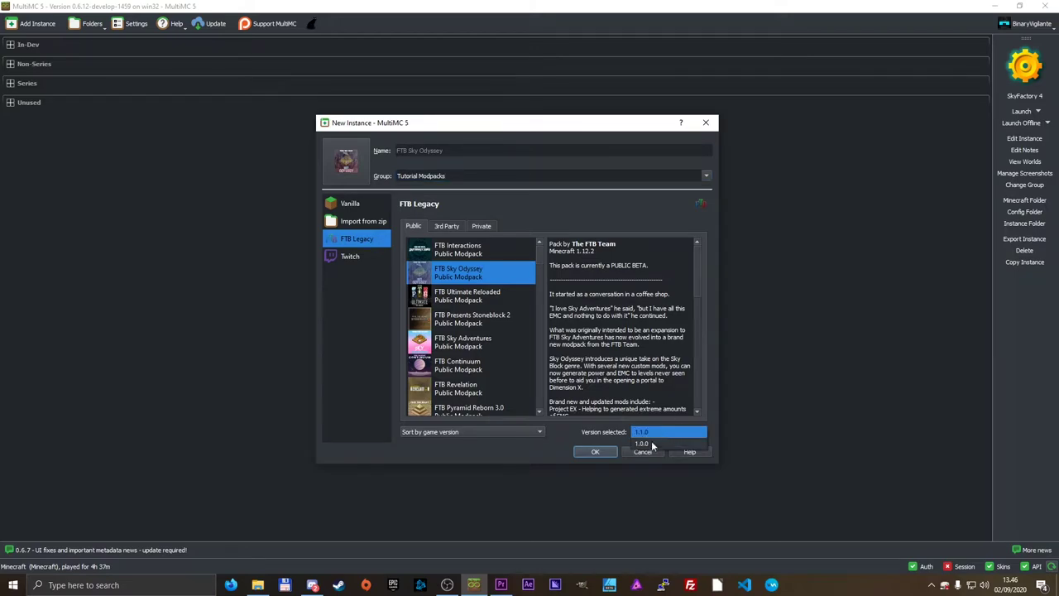
left_click(649, 432)
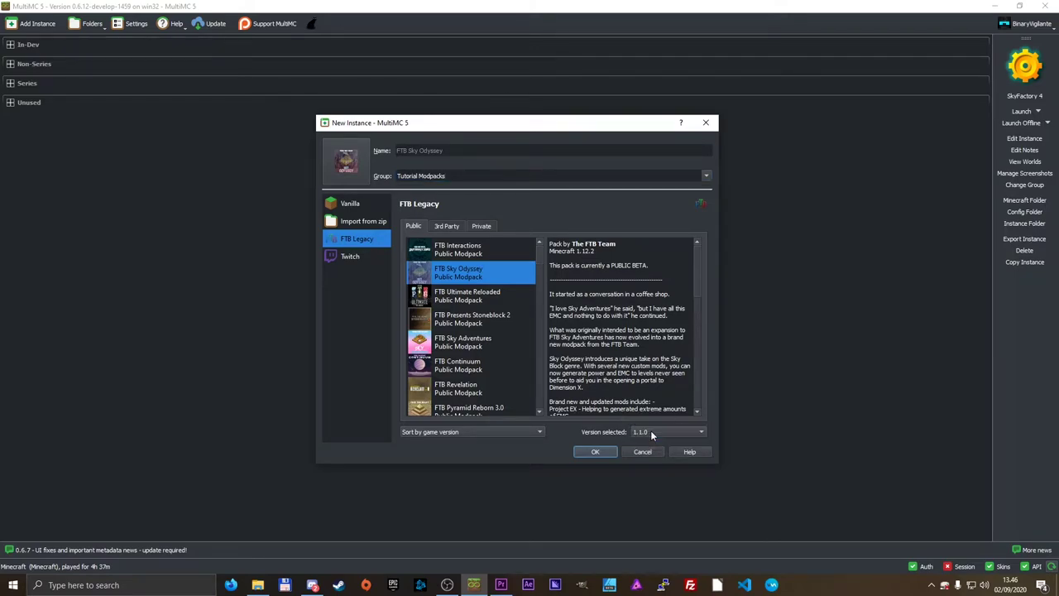
left_click(468, 432)
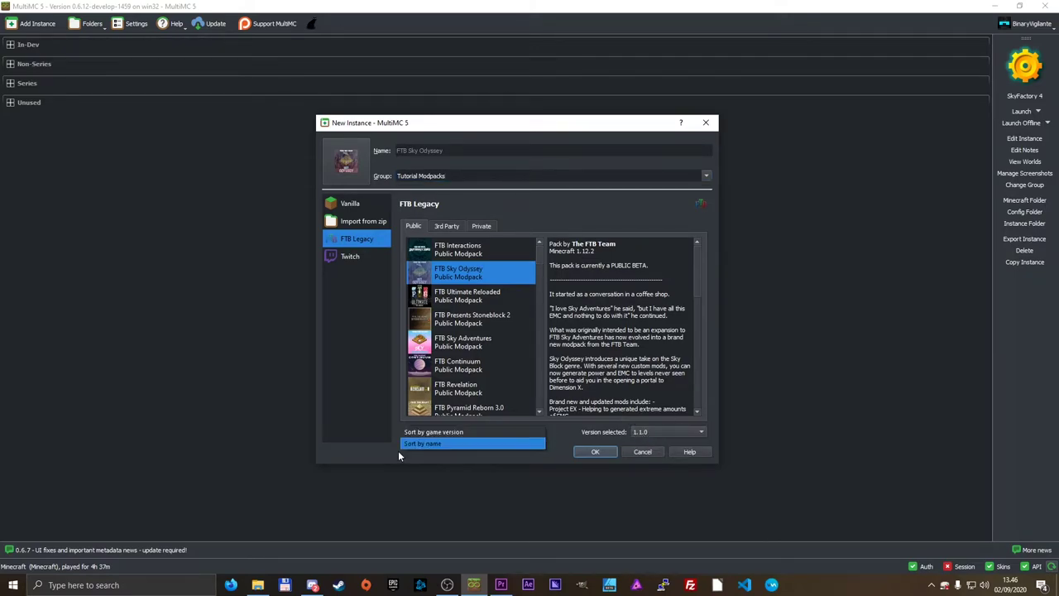
left_click(445, 433)
left_click(593, 453)
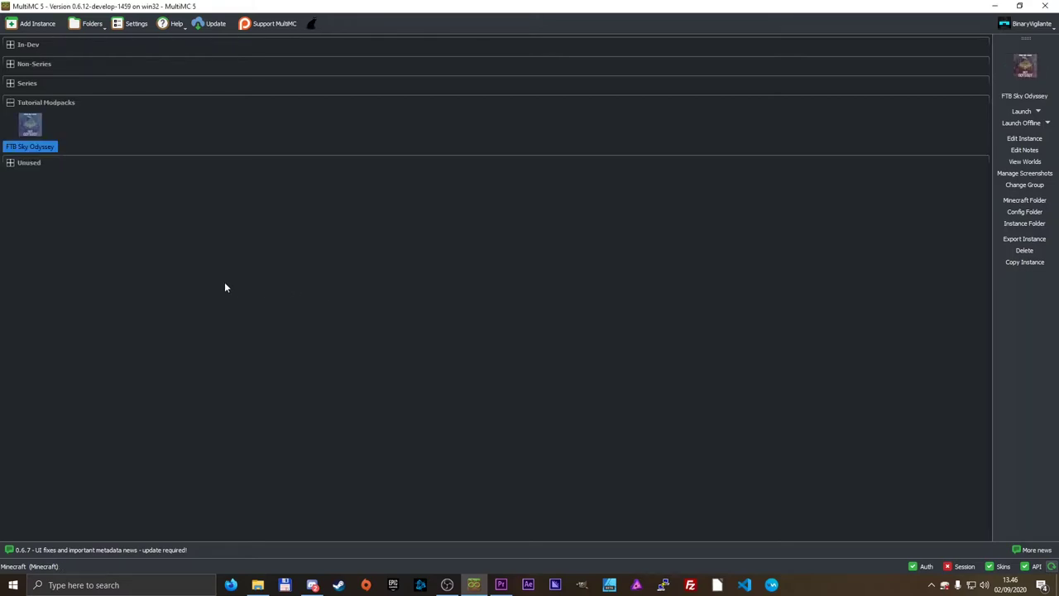
Launch the FTB Sky Odyssey instance, then reposition and enlarge its game window
double_click(31, 126)
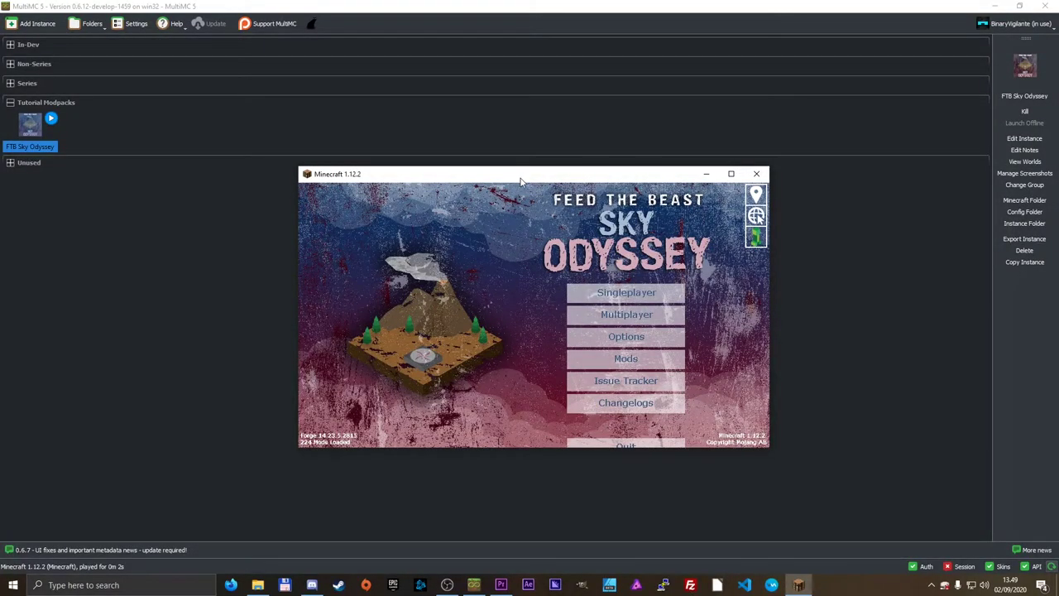
left_click_drag(522, 173, 630, 87)
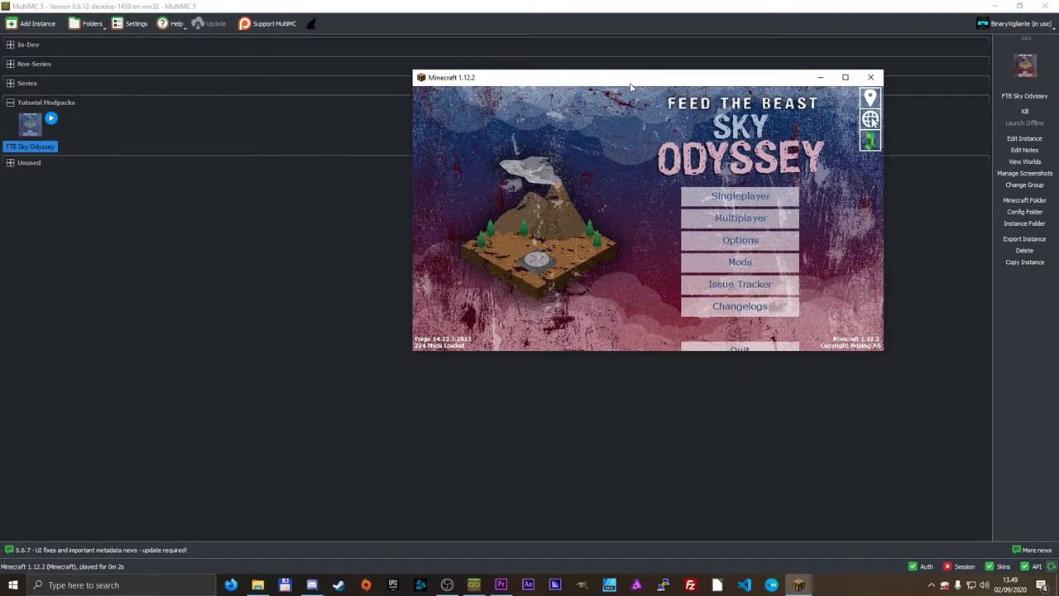
left_click_drag(416, 354, 174, 474)
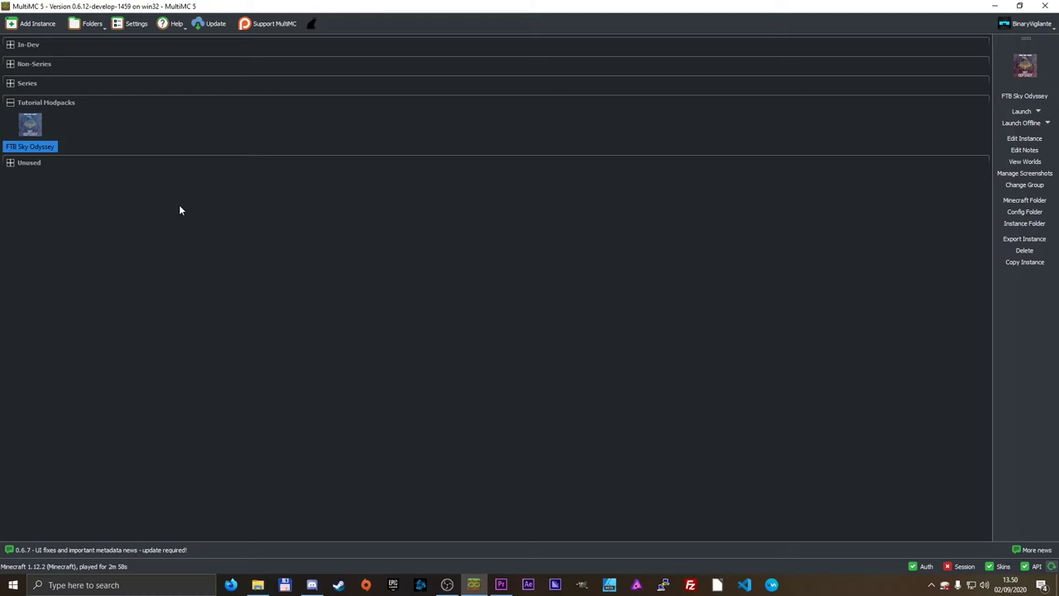
Start another new instance from the Twitch source and search its modpacks for "rlcraft"
left_click(33, 23)
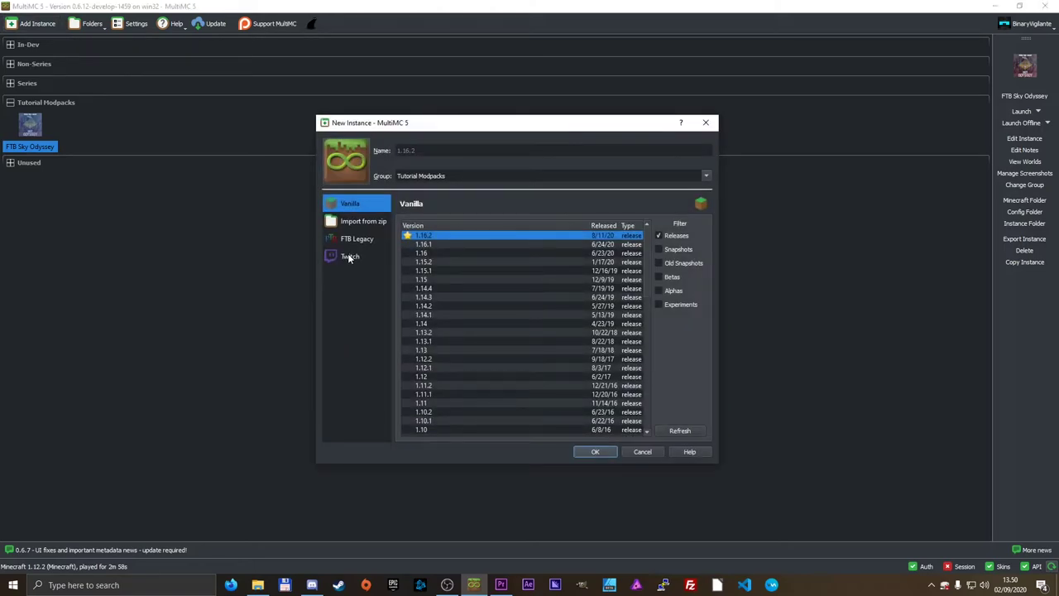
left_click(349, 257)
left_click(509, 225)
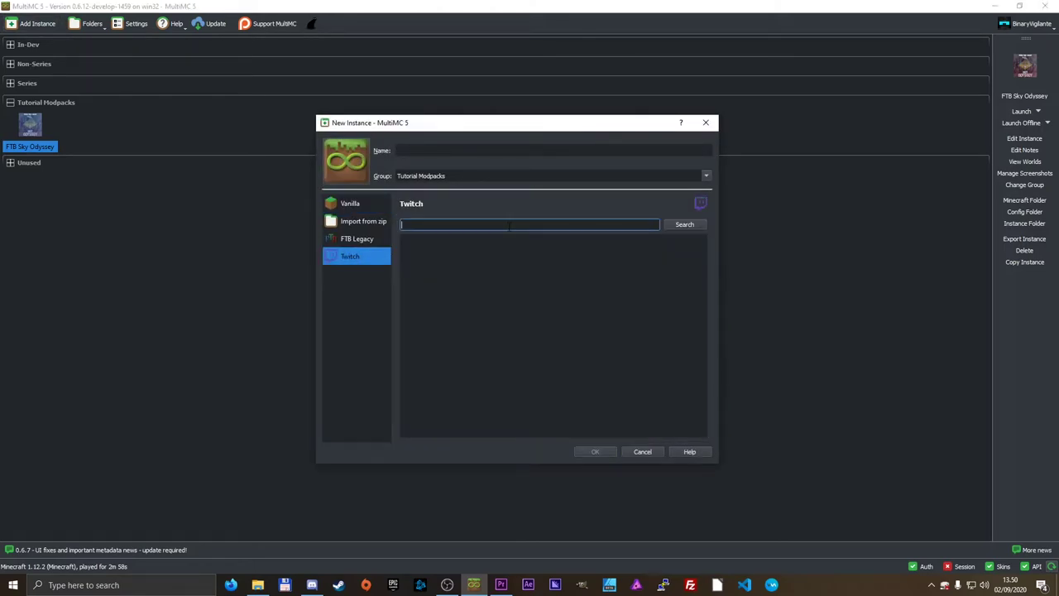
type("rlcraft")
left_click(677, 227)
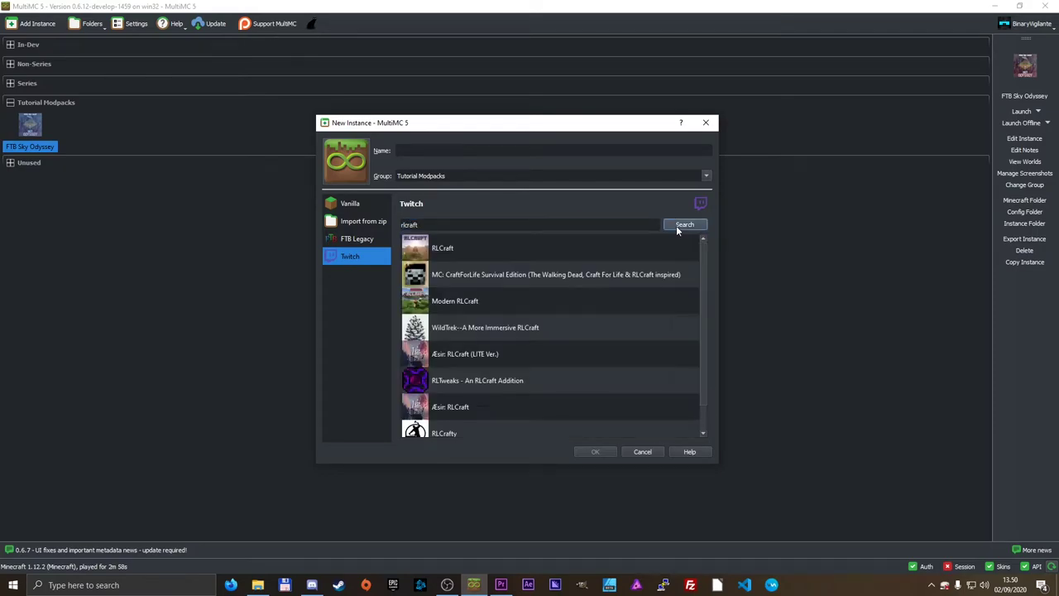
Create an instance from the RLCraft modpack under its default name in the Tutorial Modpacks group and launch it
scroll(504, 273, "down", 1)
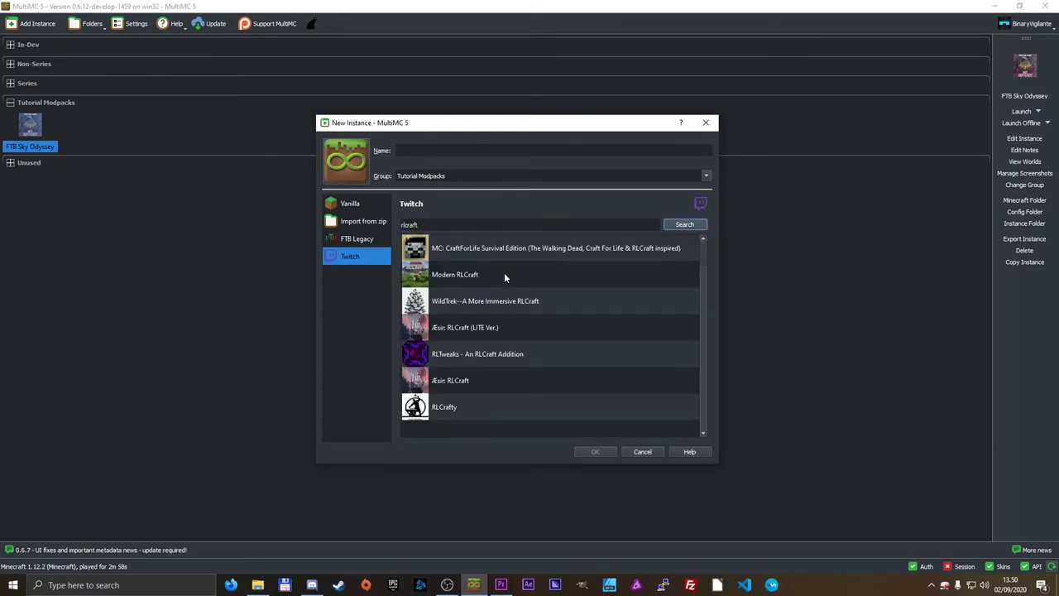
scroll(498, 382, "up", 1)
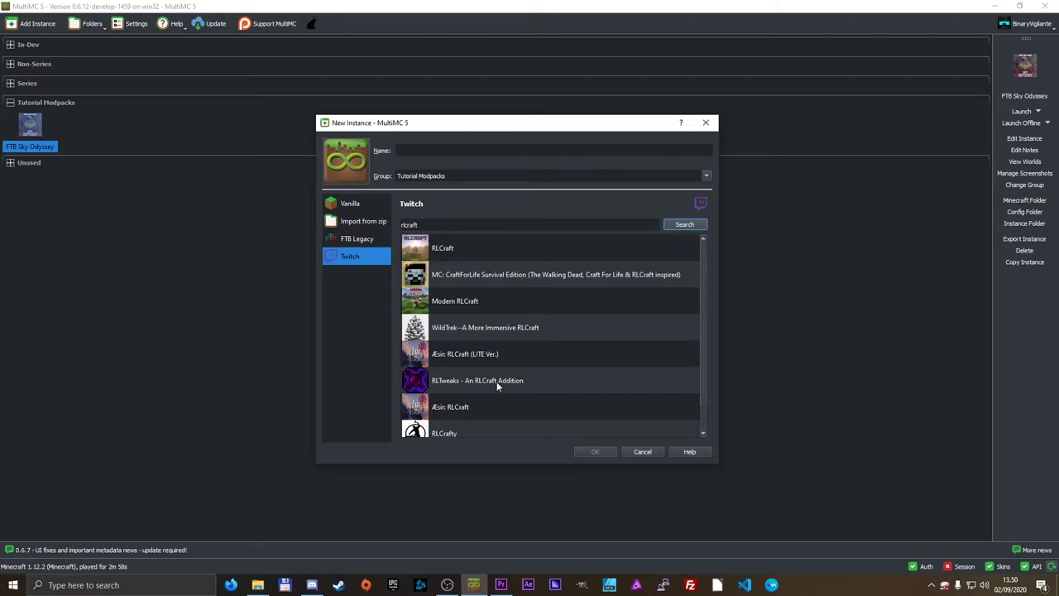
left_click(456, 251)
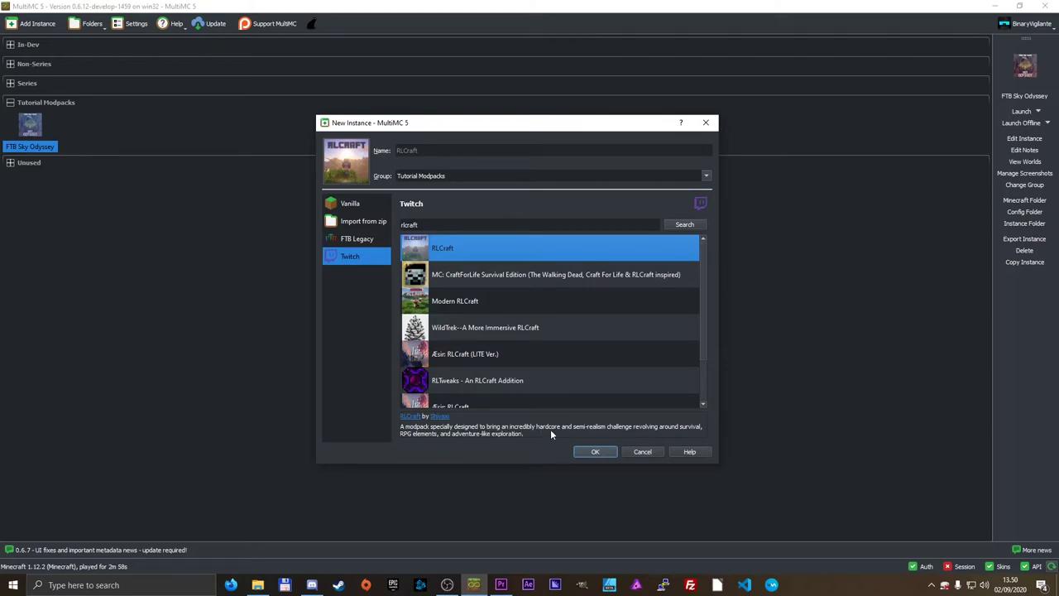
left_click(430, 150)
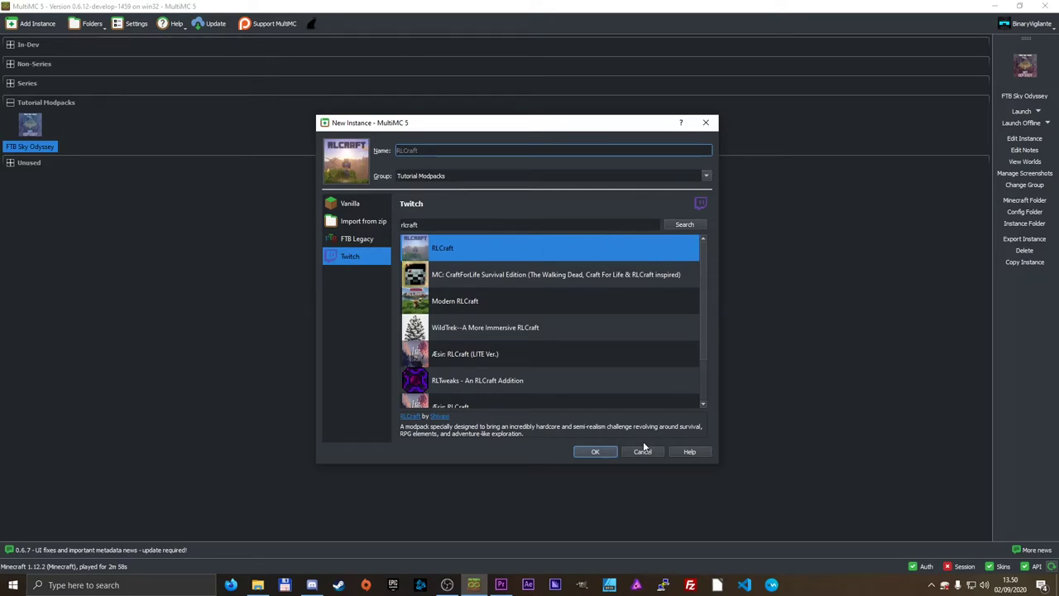
left_click(612, 454)
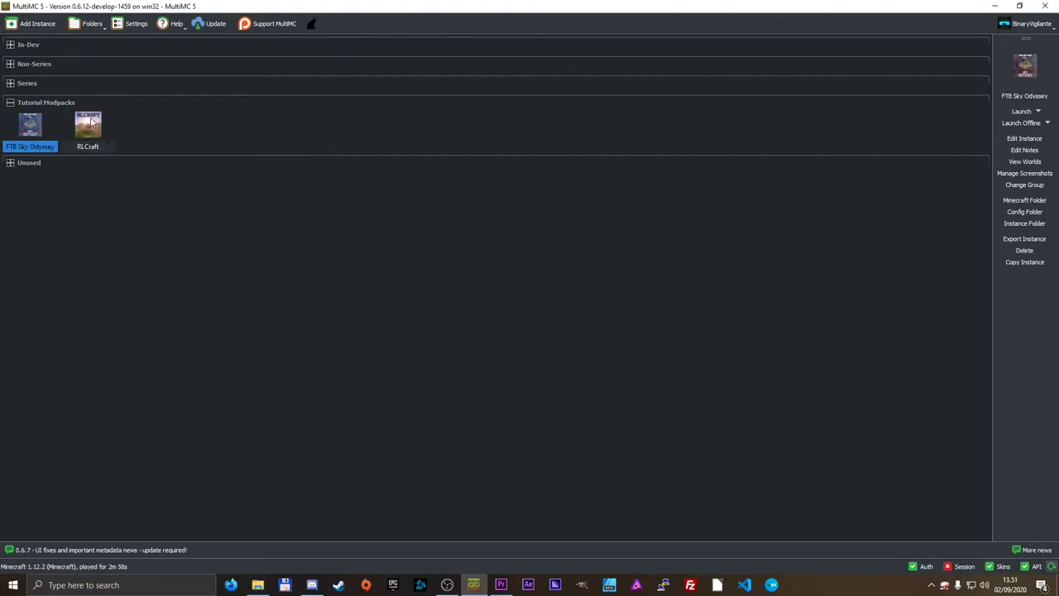
left_click(91, 130)
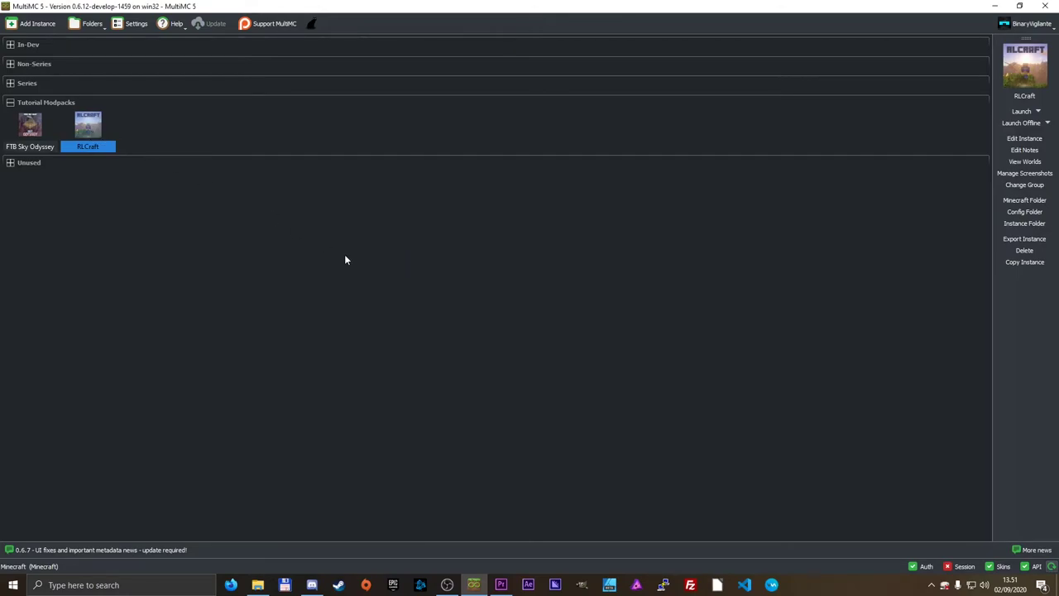
key("Return")
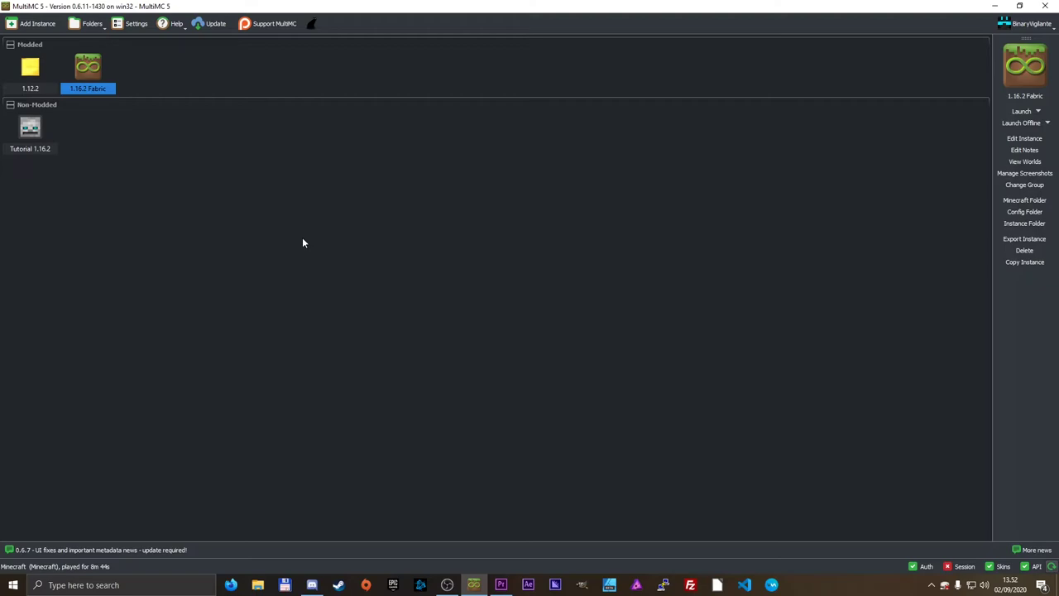
Start a new instance in the Modpacks group with a zip import as its source
left_click(33, 23)
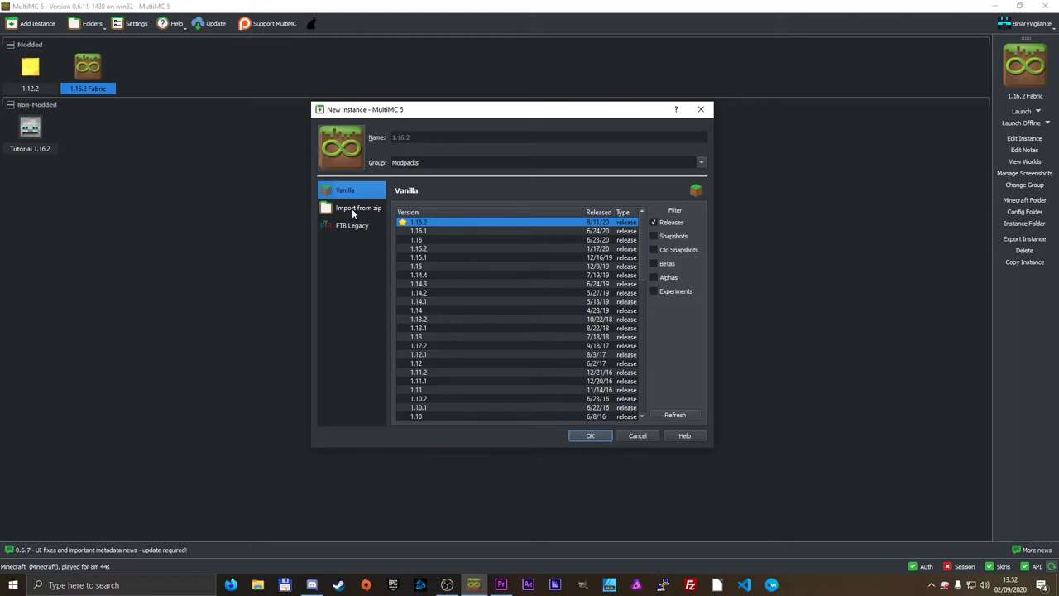
left_click(352, 209)
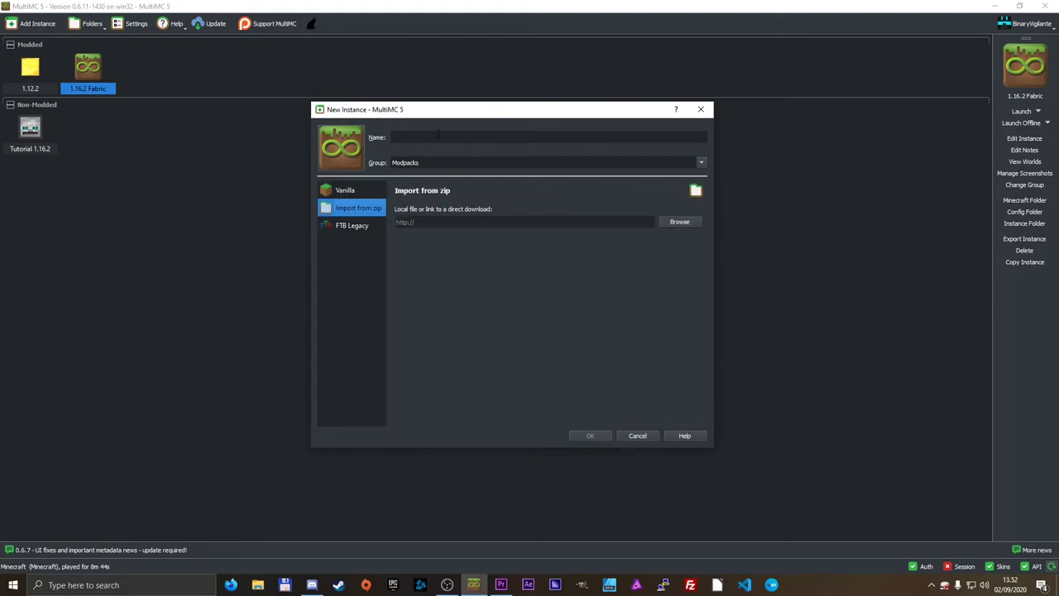
Switch to Firefox and download RLCraft 1.12.2 - Beta v2.8.2.zip from the files of the RLCraft page on CurseForge
left_click(231, 585)
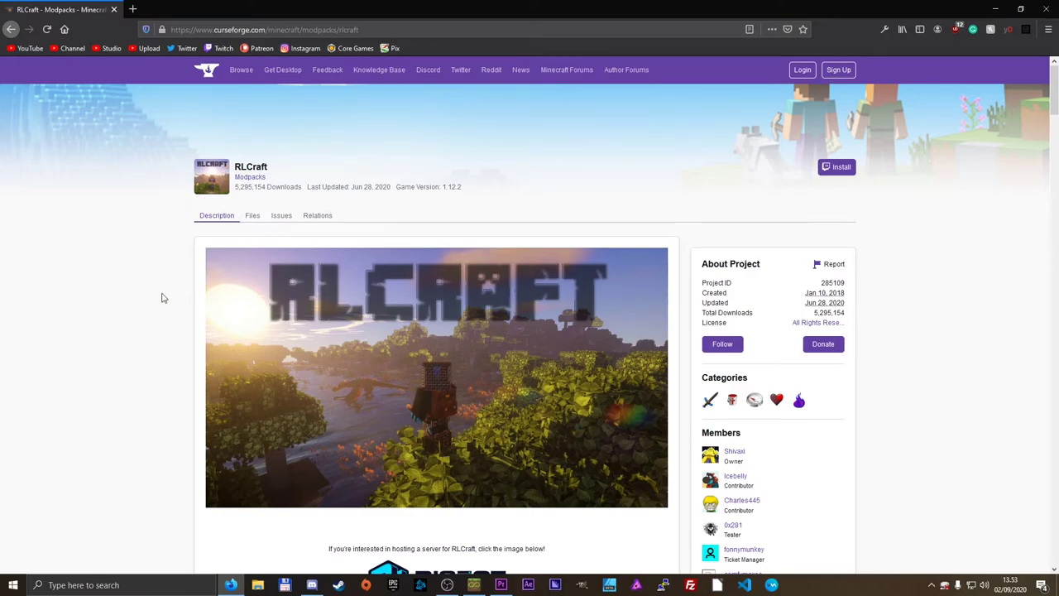
left_click(252, 216)
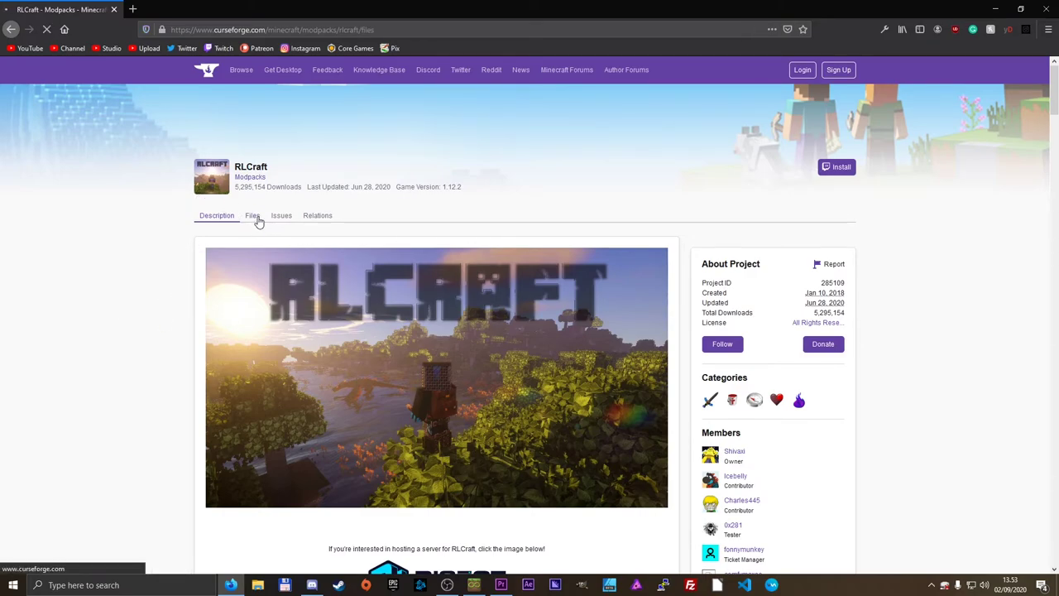
scroll(175, 281, "down", 1)
scroll(175, 280, "down", 7)
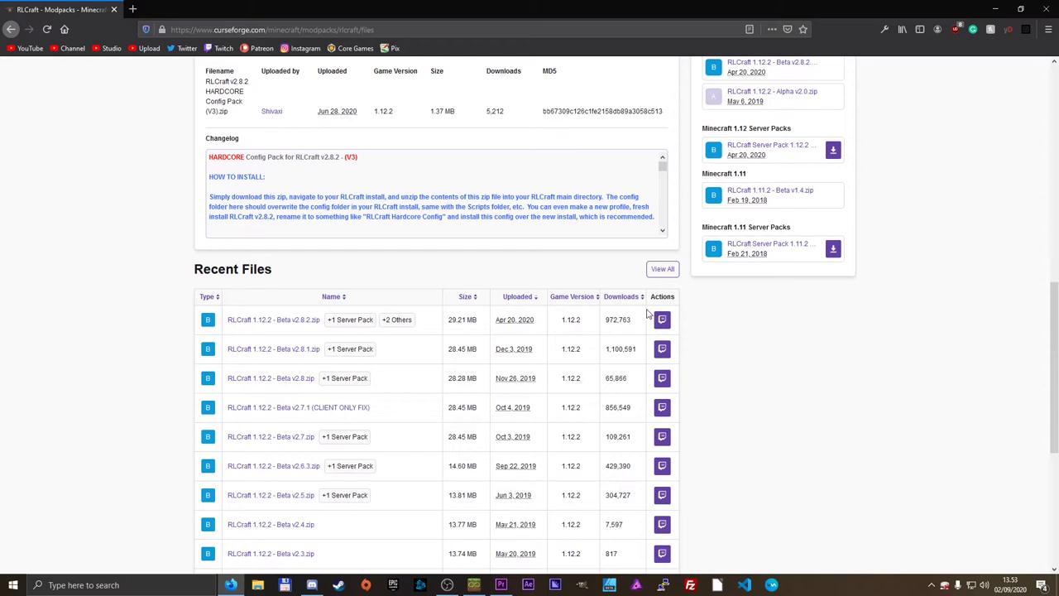
left_click(304, 324)
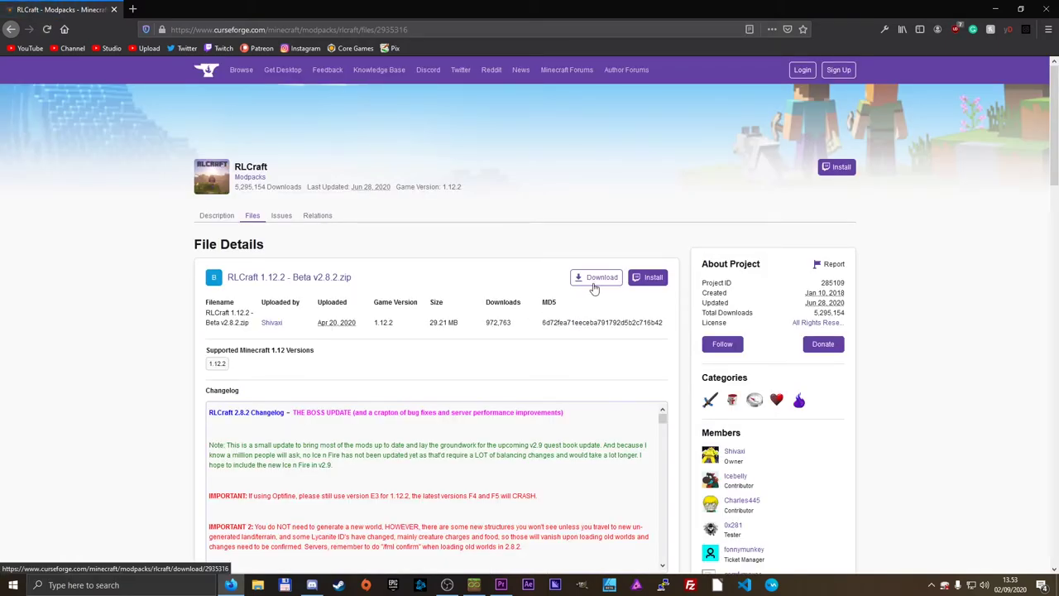
left_click(594, 283)
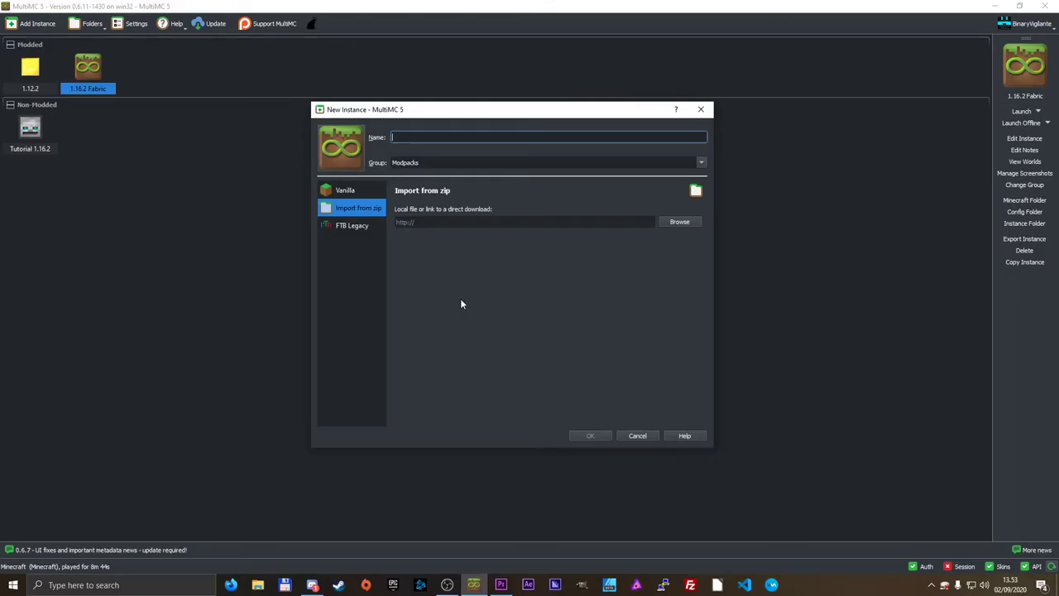
Choose RLCraft+1.12.2+-+Beta+v2.8.2.zip from the Downloads folder as the modpack file to import
left_click(691, 222)
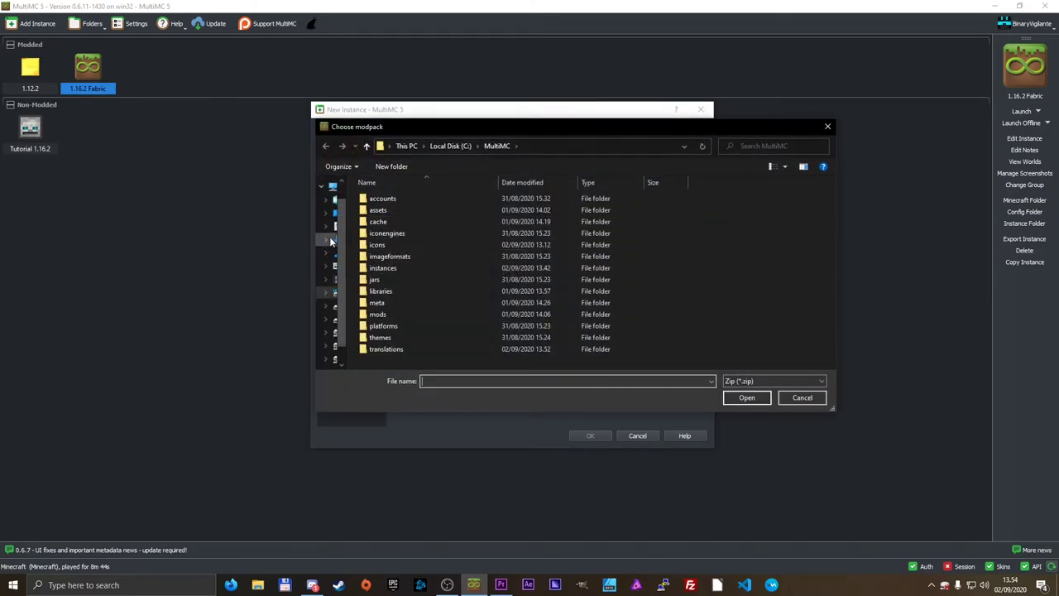
left_click(331, 241)
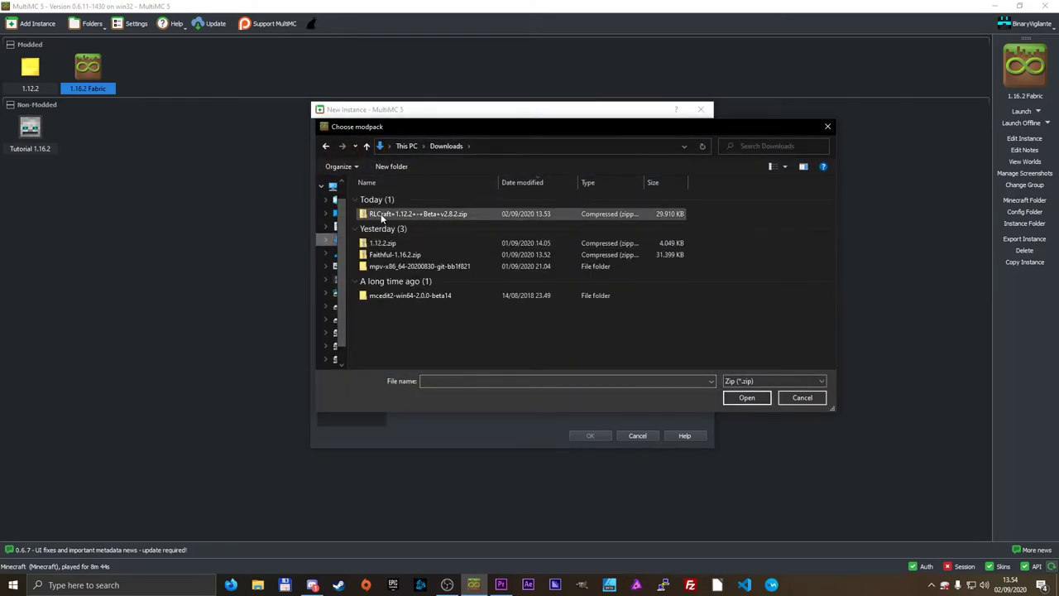
left_click(382, 216)
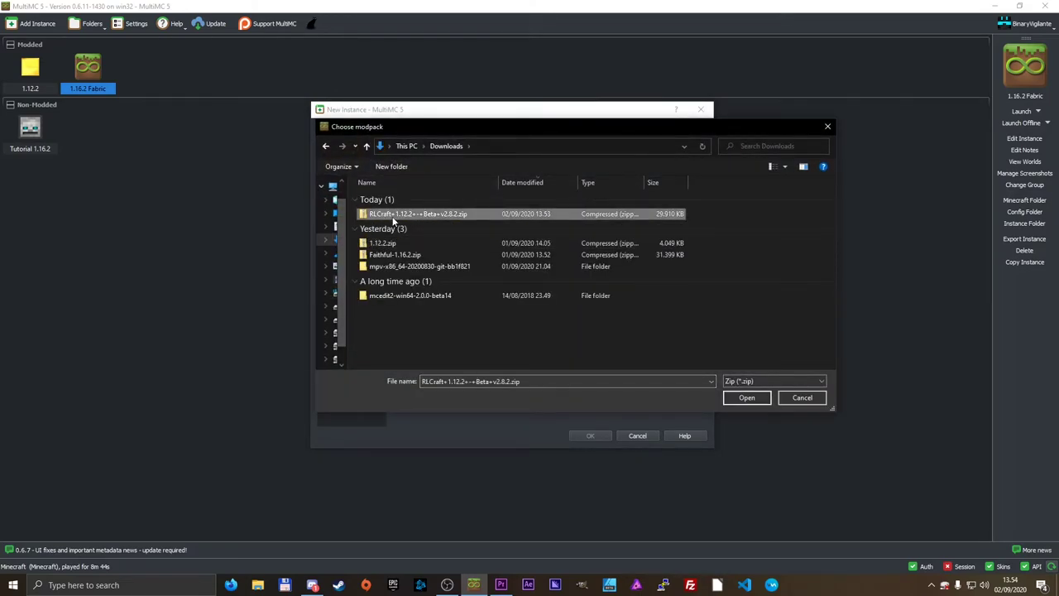
left_click(747, 398)
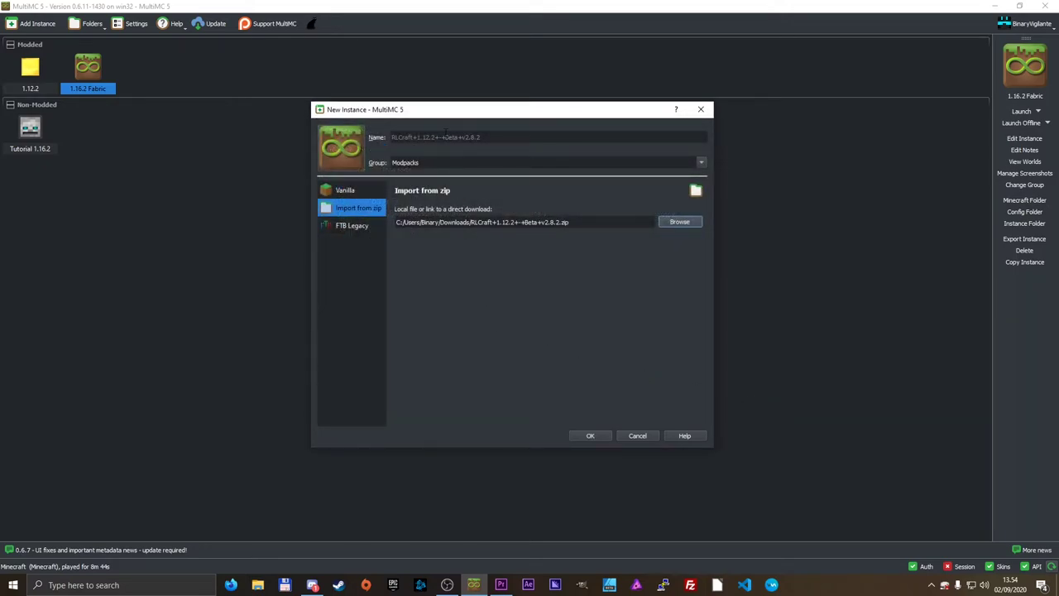
Name the instance RLCraft, give it the Nether_Wart icon and create it in the Modpacks group
left_click(478, 138)
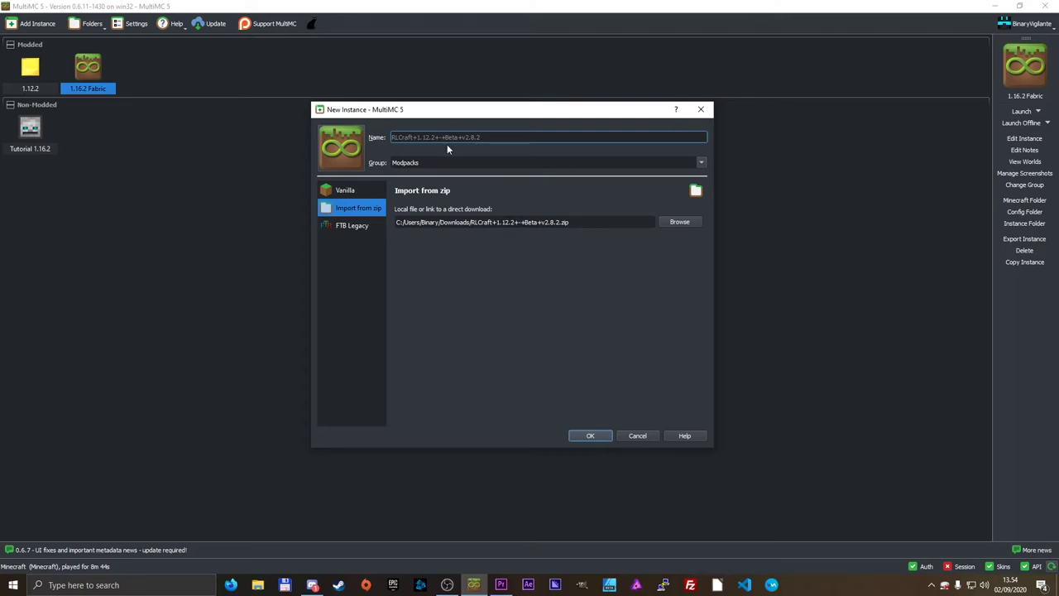
type("RLCraft")
left_click(356, 165)
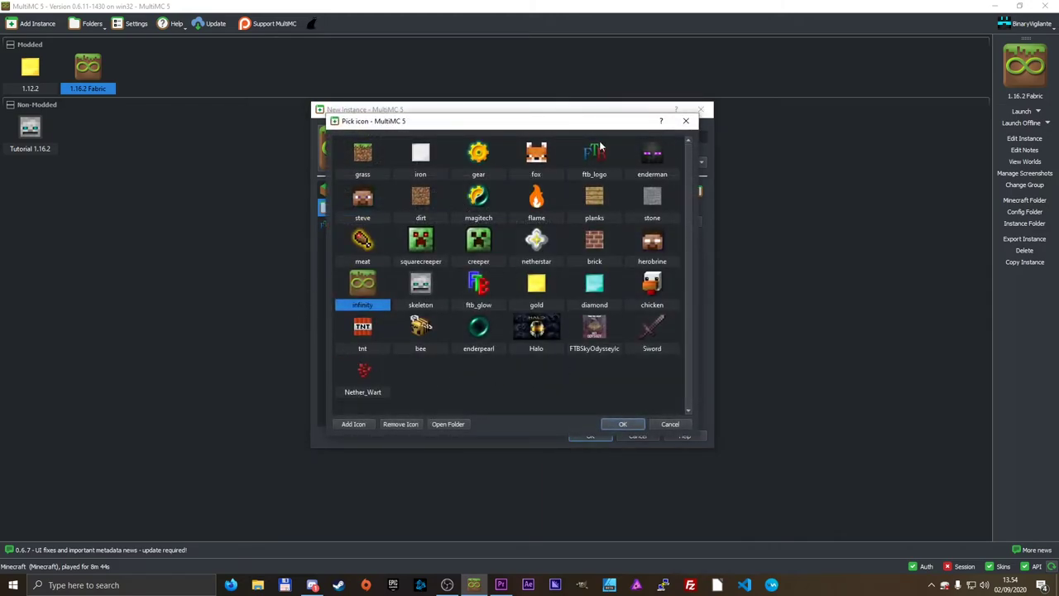
left_click(372, 392)
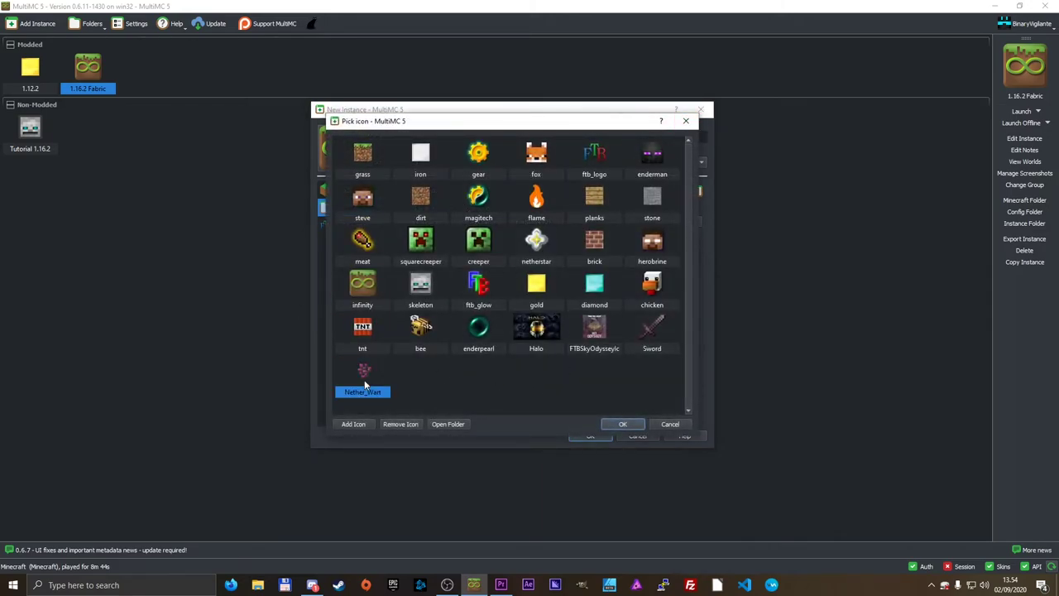
left_click(622, 424)
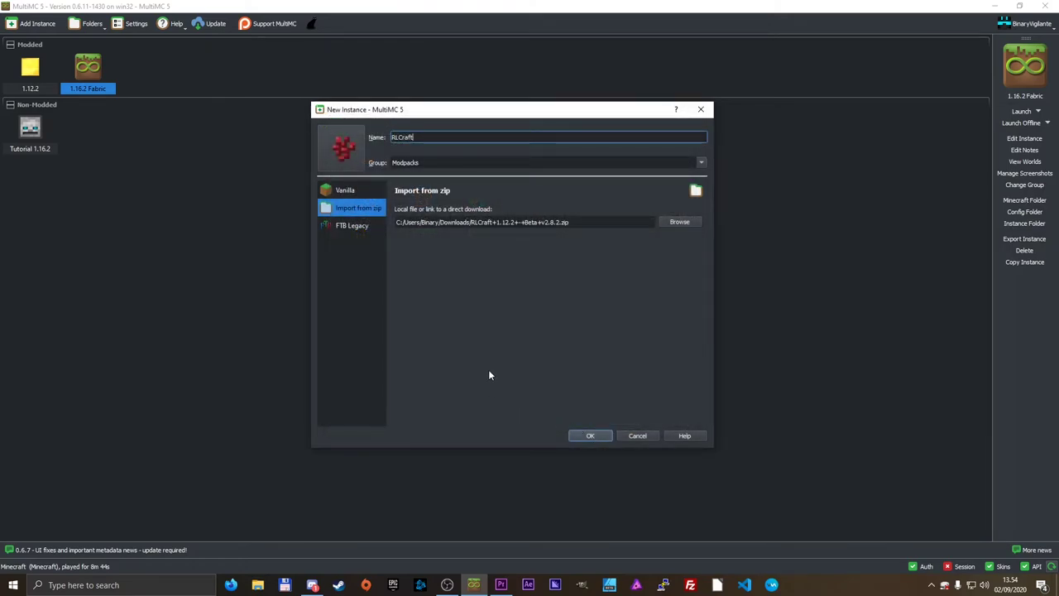
left_click(585, 437)
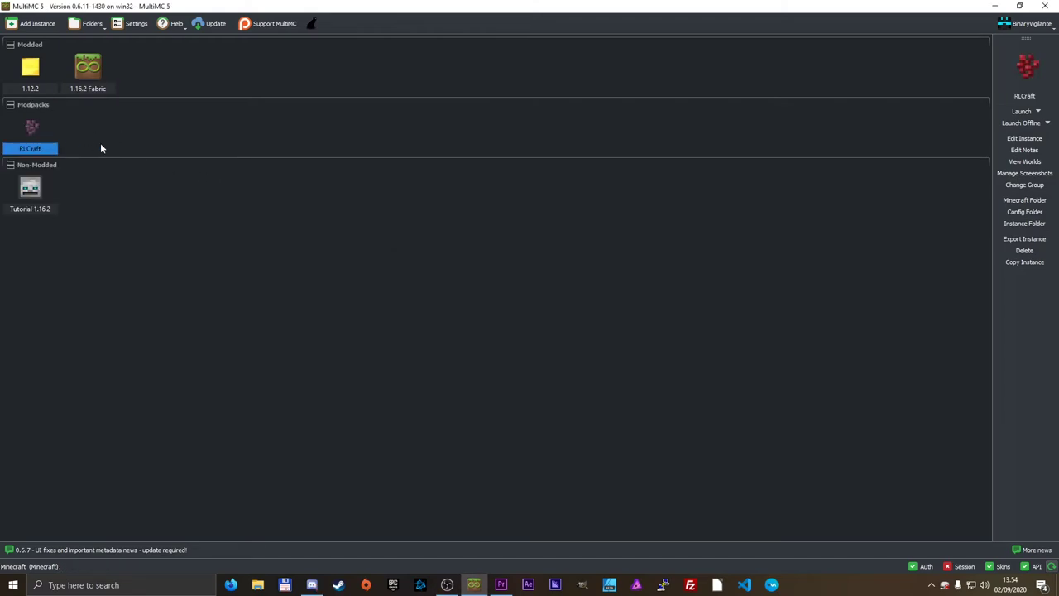
Launch the RLCraft instance from the Modpacks group, and close the game once its main menu has loaded
left_click(89, 69)
left_click(42, 123)
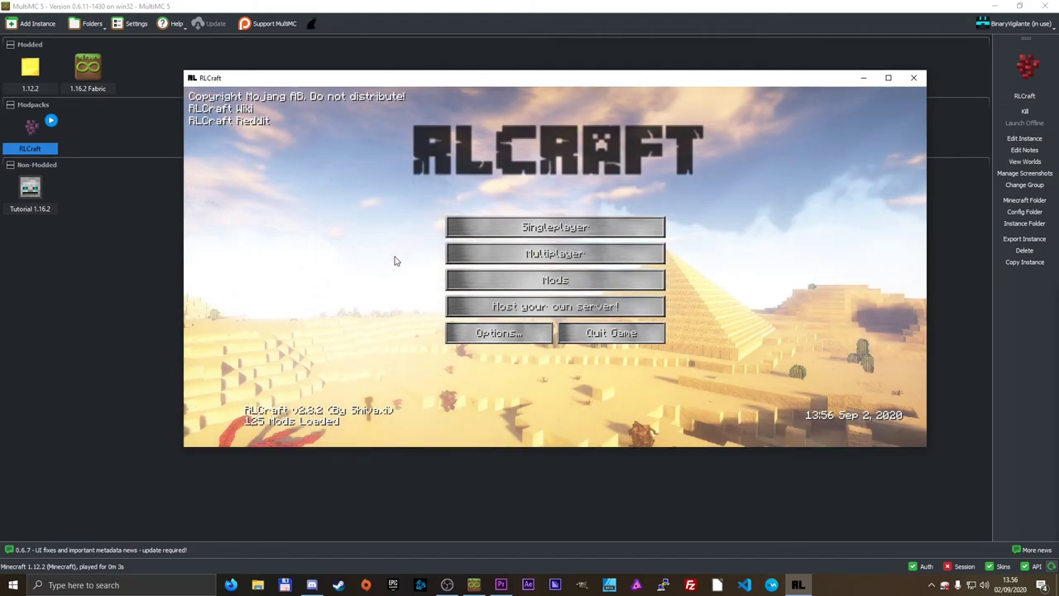
key("alt+F4")
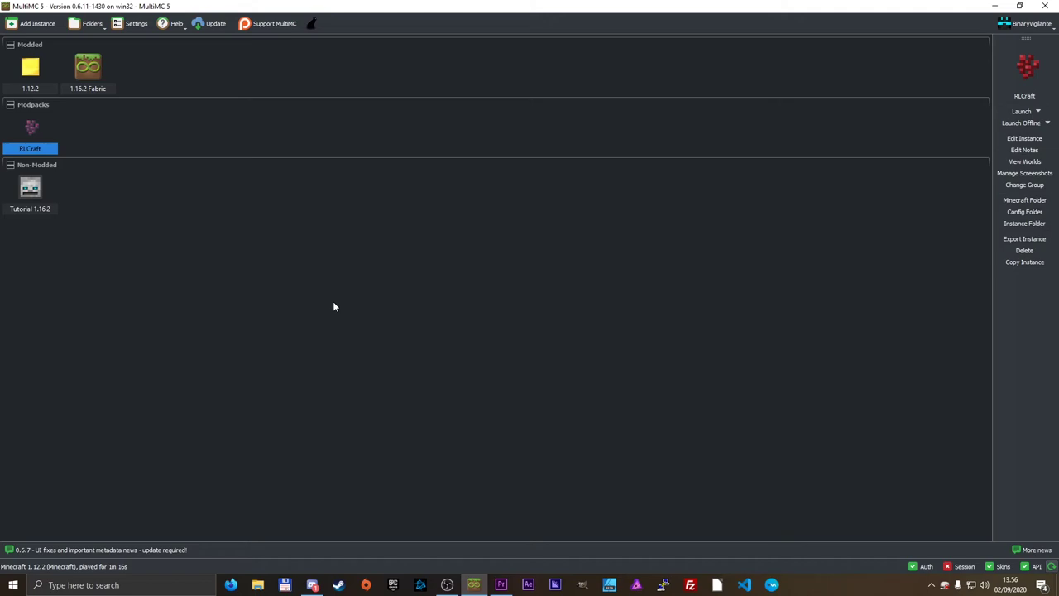
left_click(33, 23)
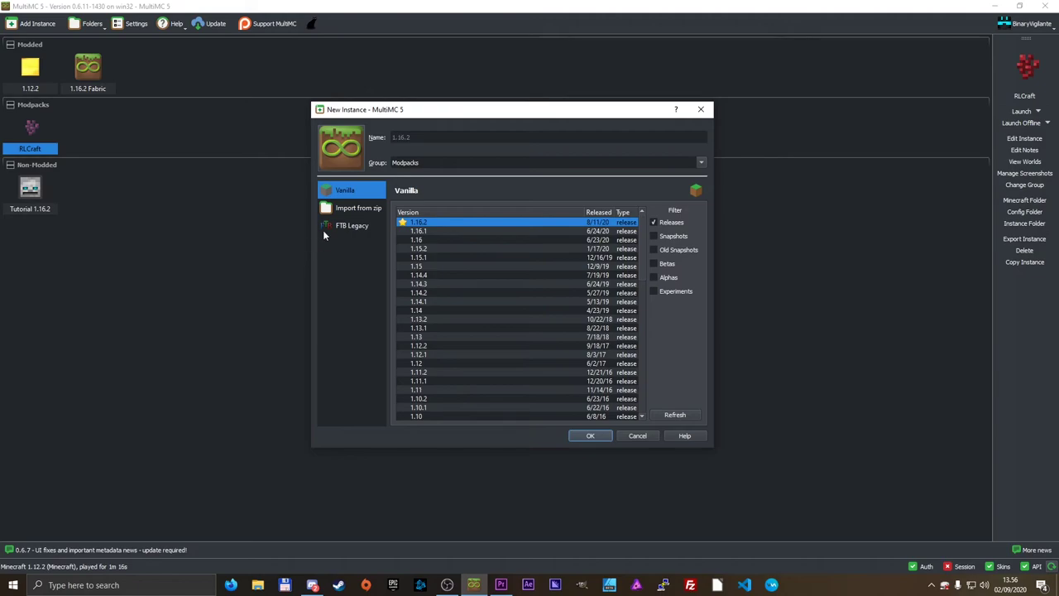
left_click(349, 209)
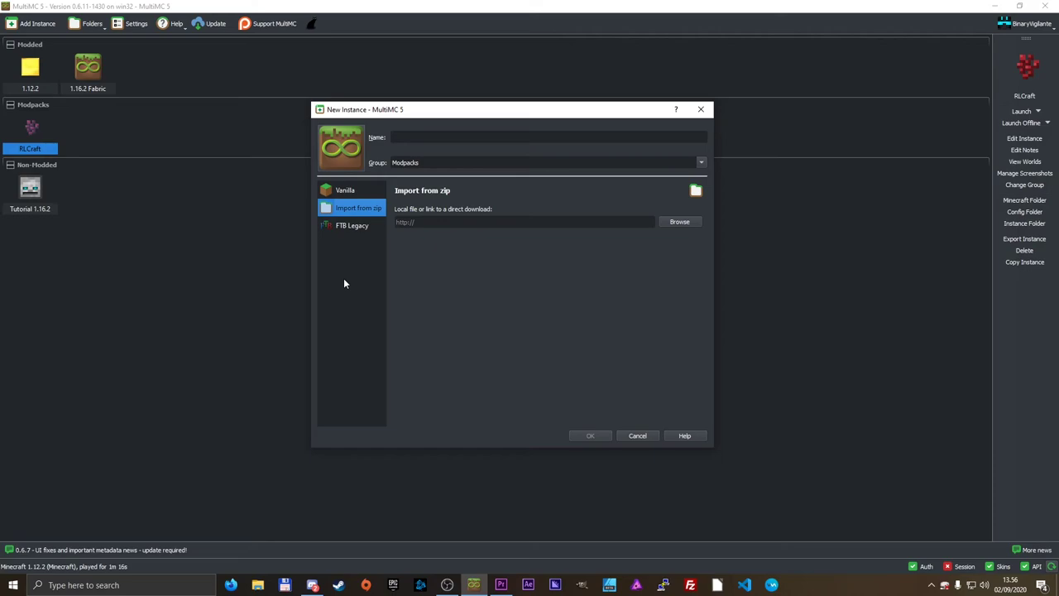
key("Tab")
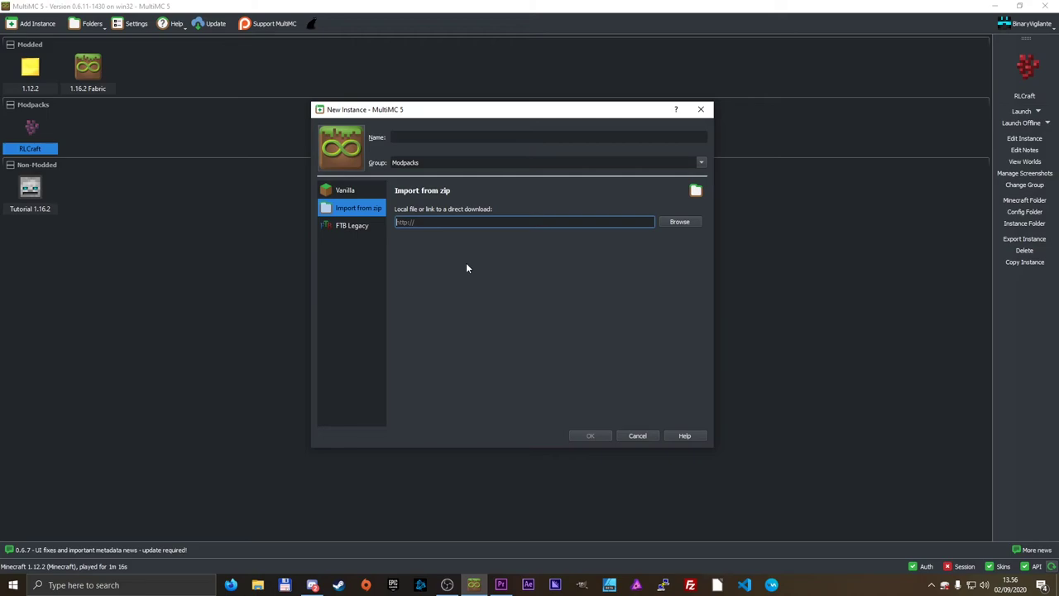
left_click(701, 109)
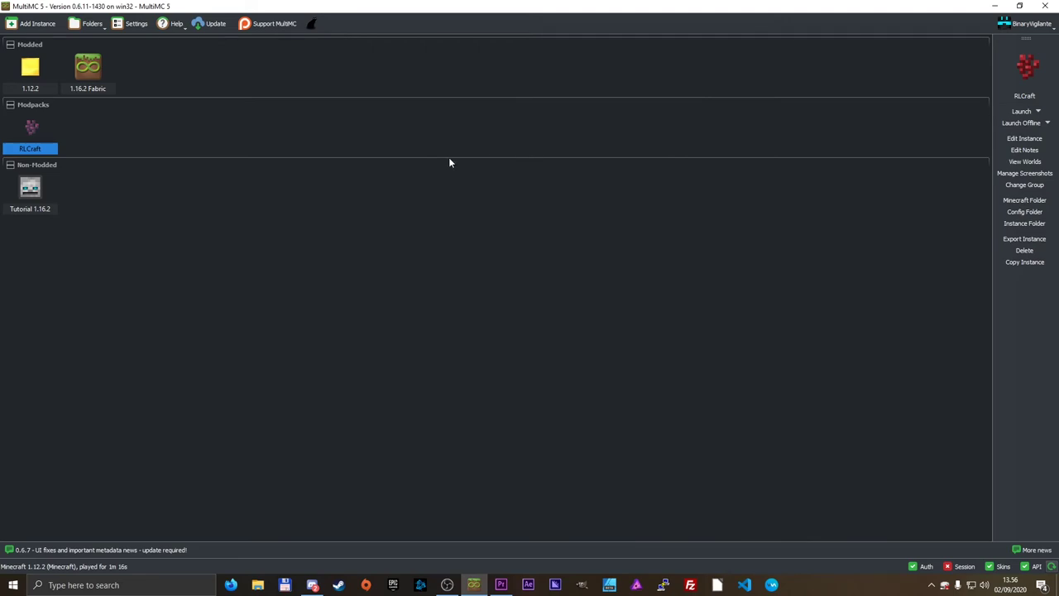